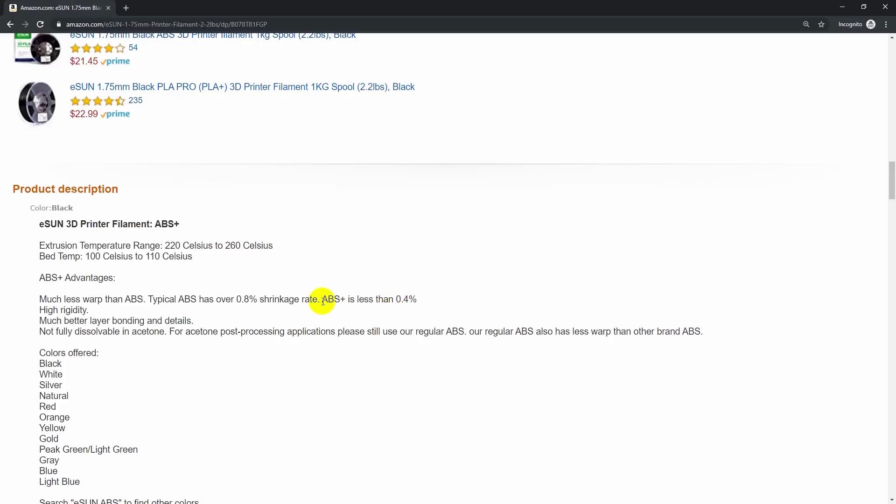
Examine the ABS+ shrinkage rate in the filament's product description
left_click_drag(396, 300, 417, 299)
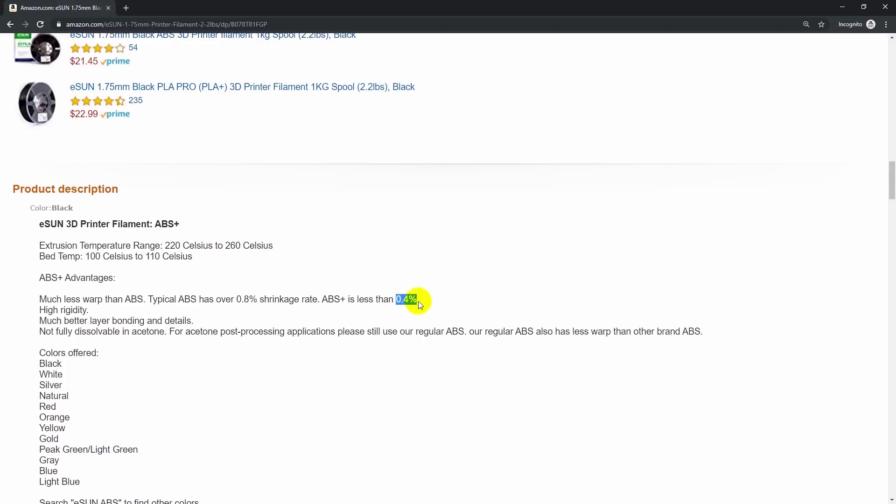
left_click(413, 300)
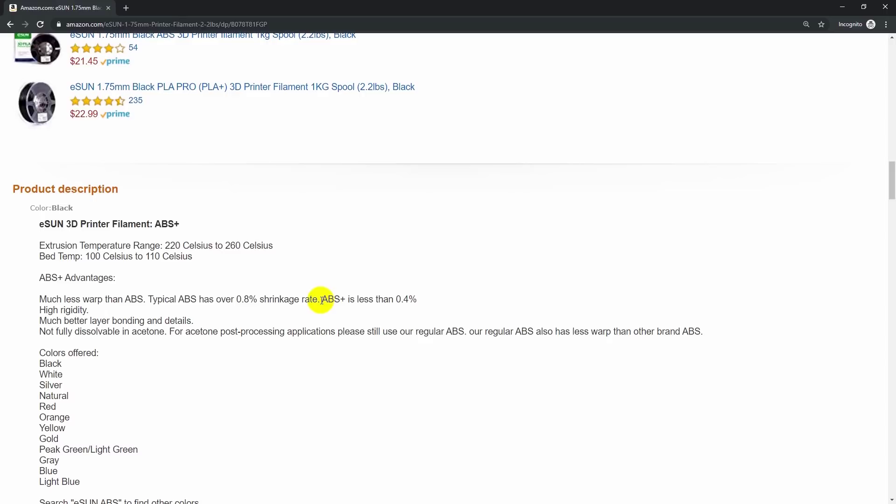
scroll(432, 329, "down", 1)
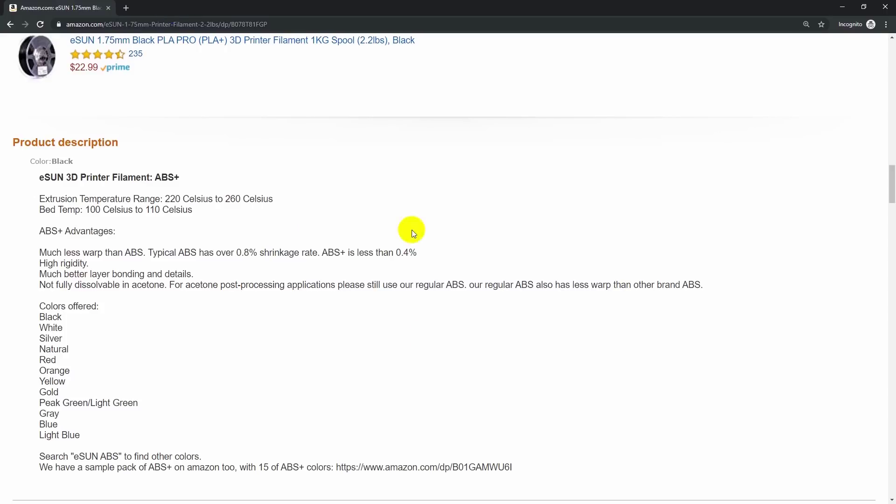
Switch to the blank Excel workbook, fill the screen with its window, and widen column A
left_click_drag(320, 7, 775, 289)
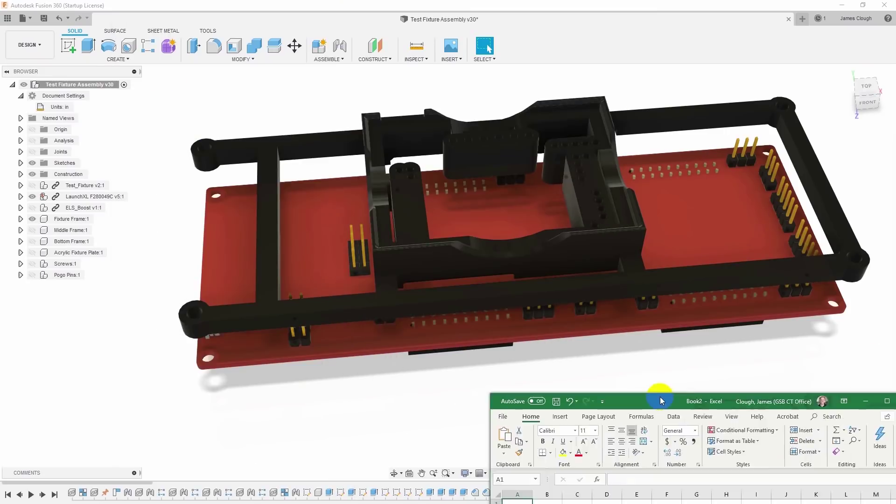
left_click_drag(660, 456, 222, 2)
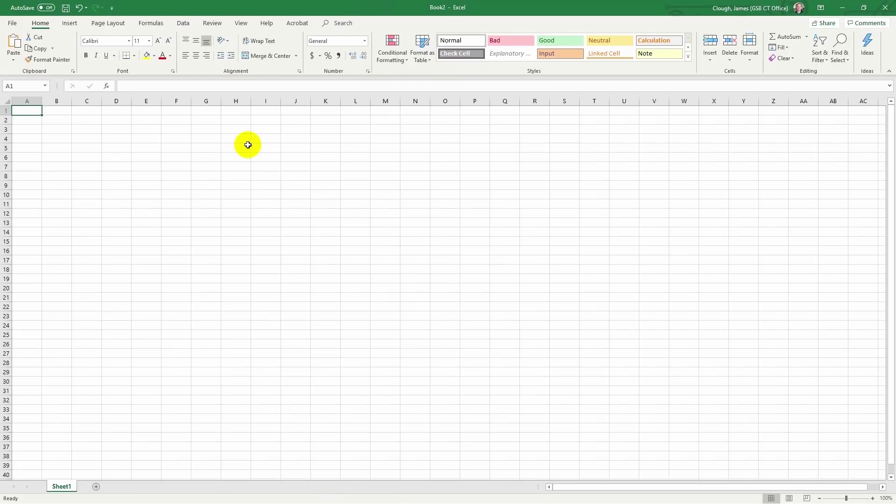
left_click_drag(42, 100, 97, 99)
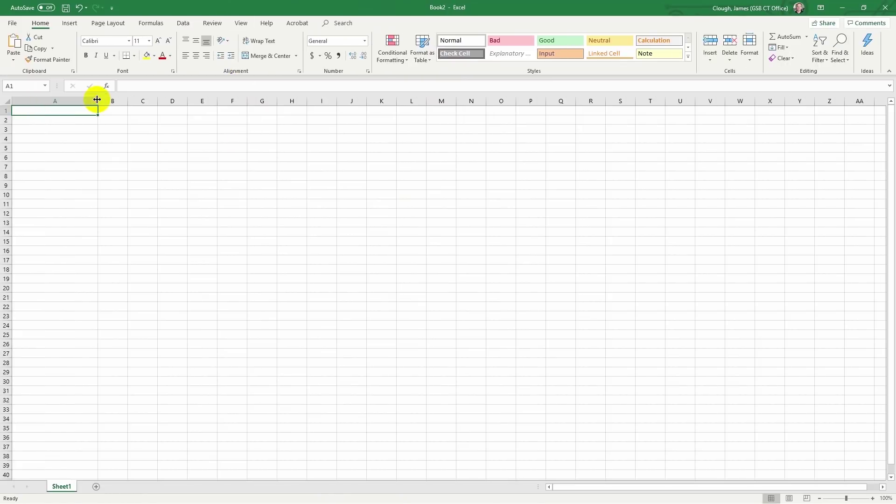
Enter the column headers Length in cell B2 and Width in cell C2
left_click(383, 107)
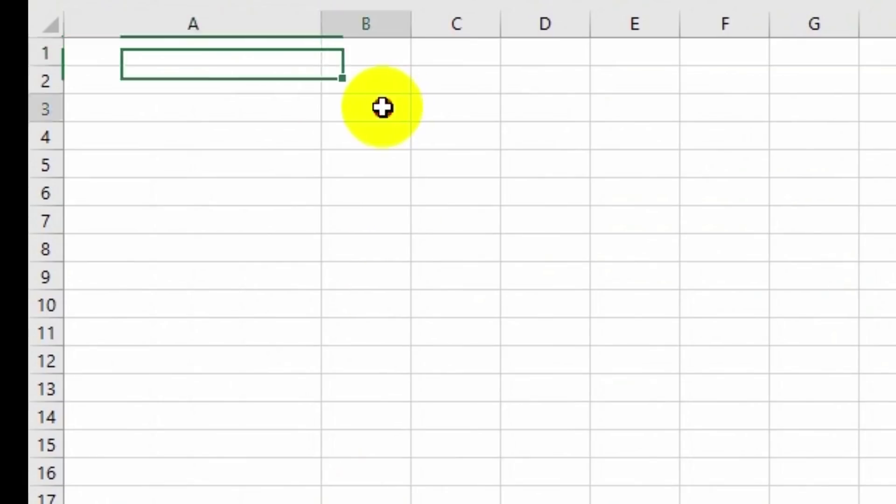
left_click(140, 105)
left_click(374, 78)
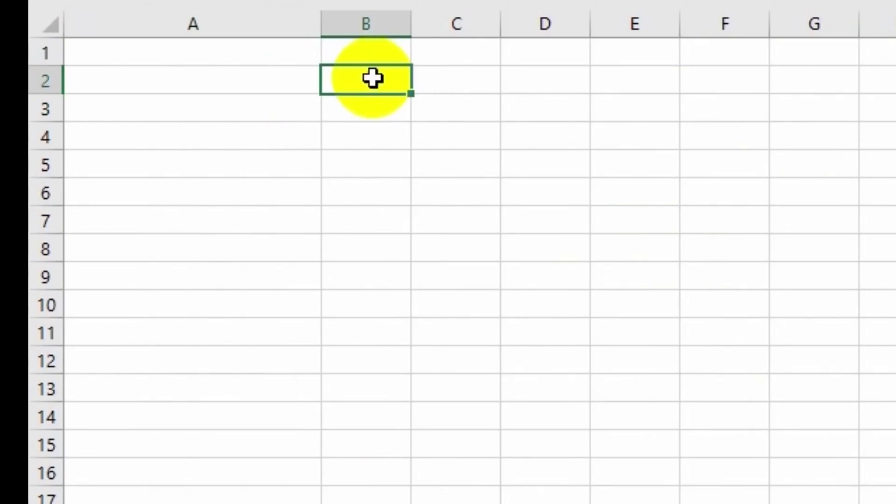
type("Length")
key("Tab")
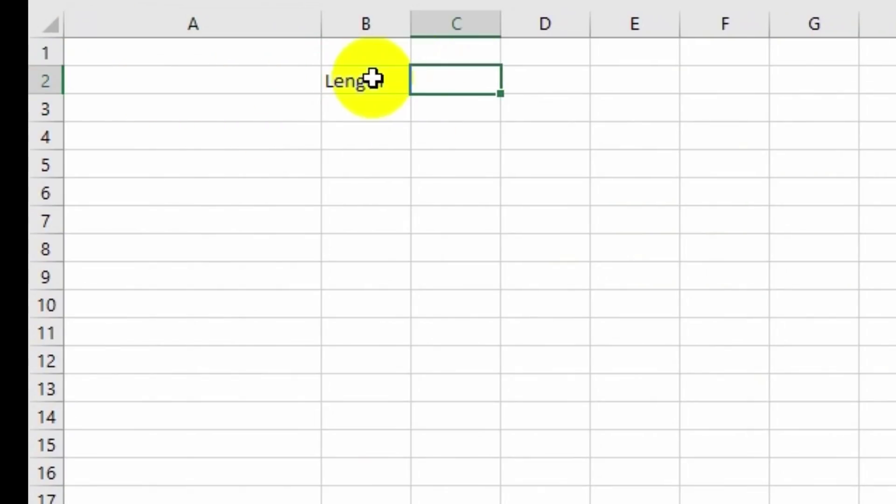
type("Width")
Enter 5.790 as the first length measurement in cell B3
left_click(380, 116)
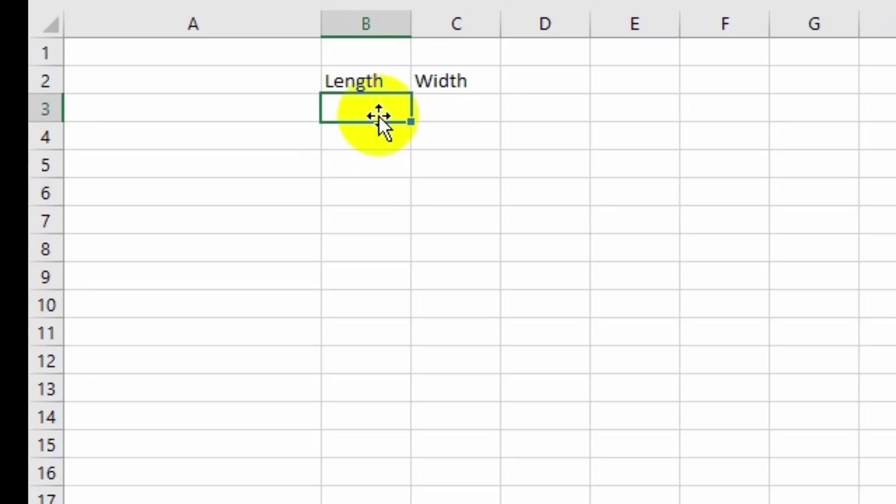
type("5.790")
key("Return")
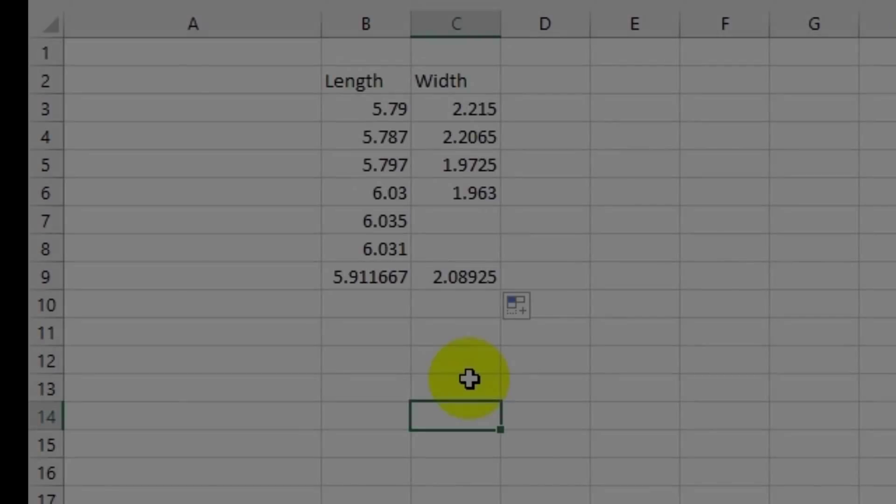
Make the average length in B9 and the average width in C9 bold
left_click(469, 380)
left_click(366, 270)
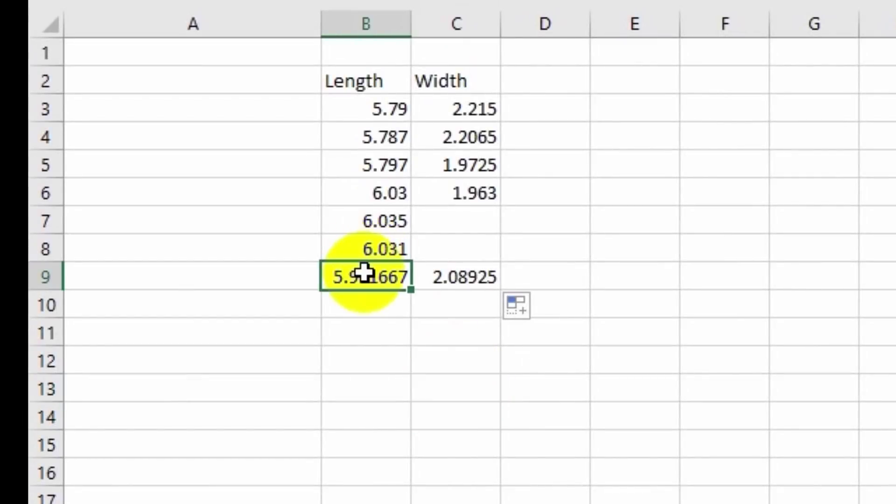
key("ctrl+b")
left_click(436, 276)
key("ctrl+b")
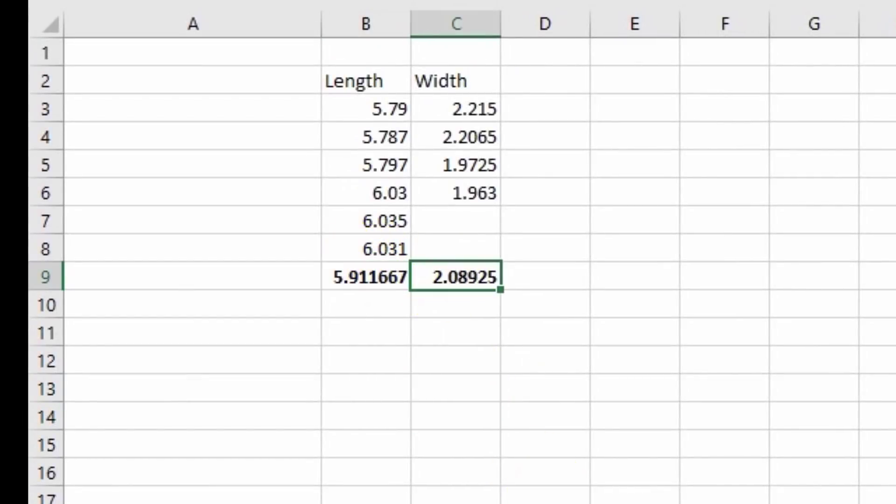
Enter 5.95 in cell B10 and 2.1 in cell C10, below the averages
left_click(367, 312)
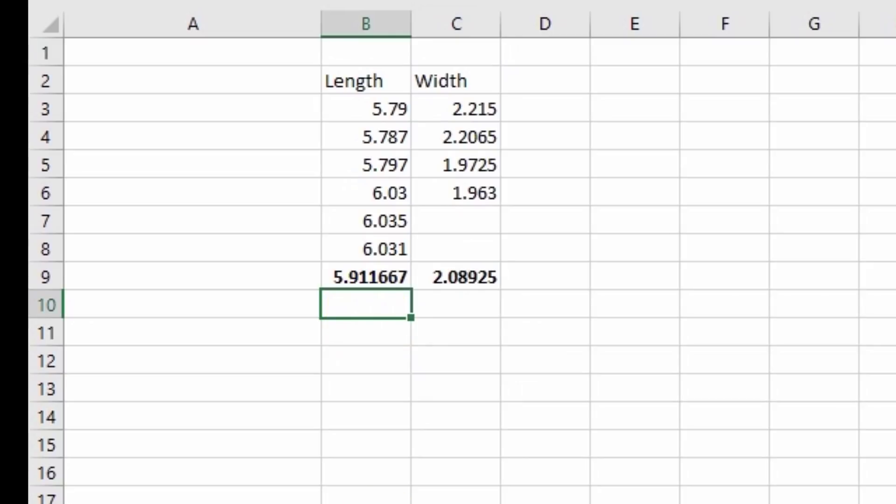
type("5.95")
key("Tab")
type("2.1")
key("Return")
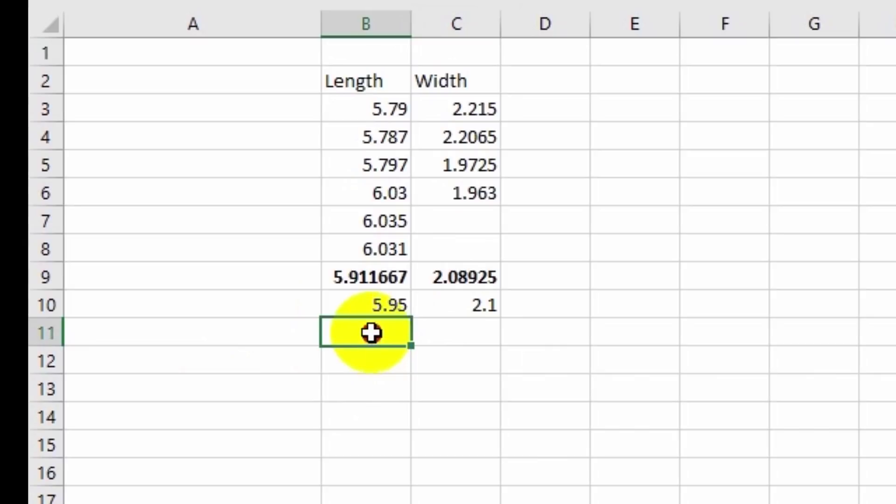
Label the two rows by entering Desired in cell A10 and Actual in cell A9
left_click(124, 301)
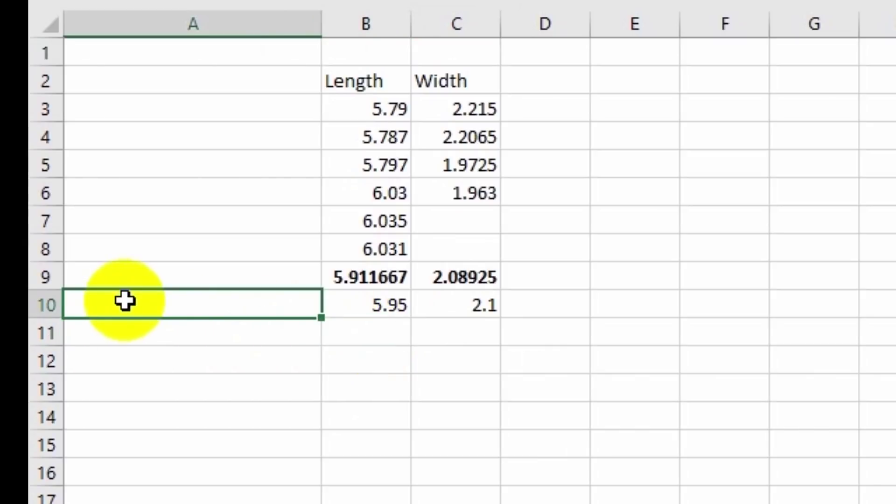
type("Desired")
key("Up")
type("Acv")
key("BackSpace")
type("tual")
key("Return")
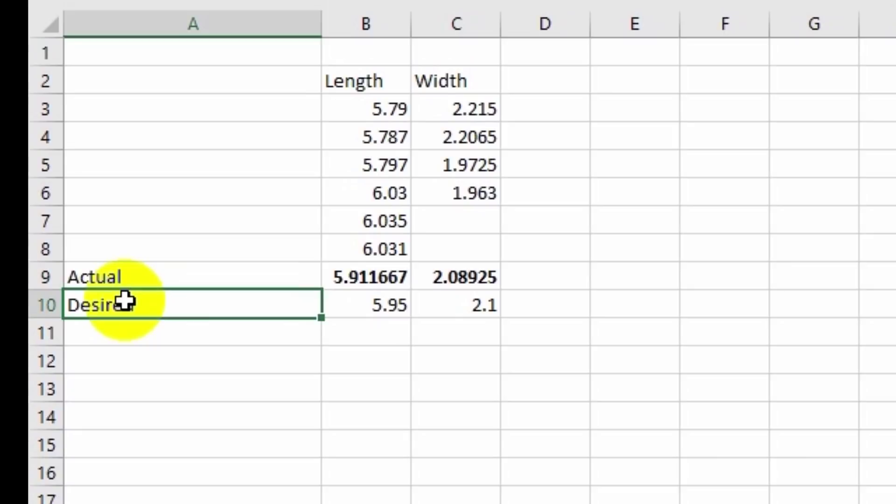
Label row 11 as Ratio in cell A11
left_click(372, 333)
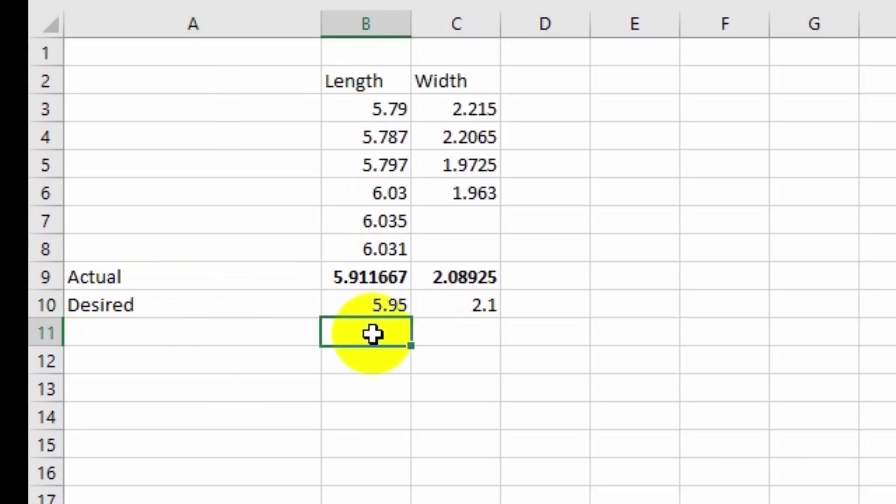
left_click(223, 337)
type("Ratio")
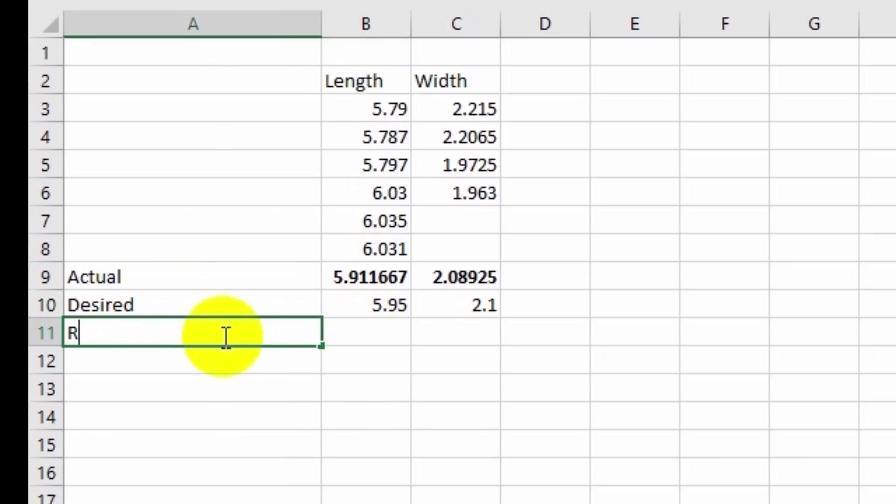
Divide the actual by the desired length in B11 with =B9/B10 and fill the formula across to C11
left_click(366, 334)
type("=")
left_click(370, 279)
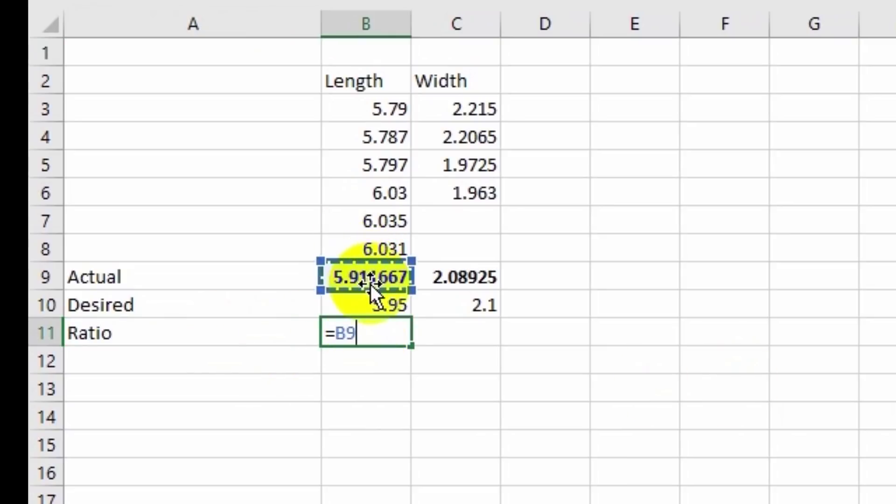
type("/")
left_click(370, 304)
key("Return")
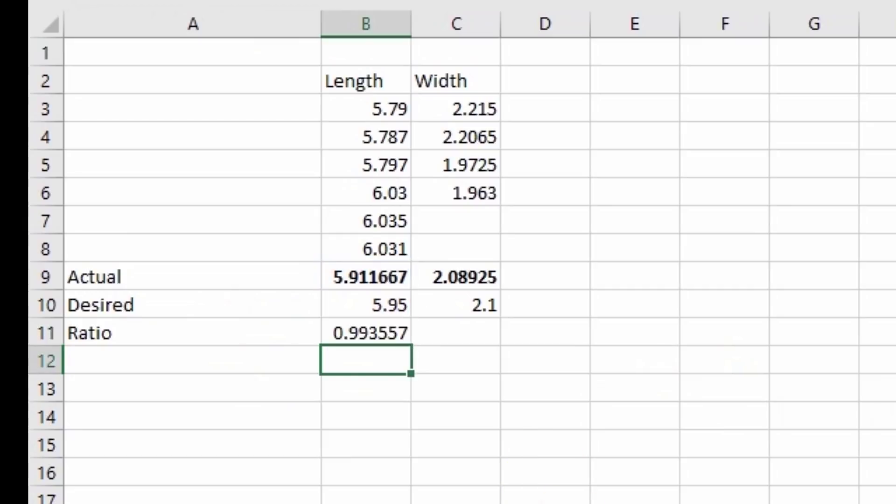
left_click(380, 329)
left_click_drag(412, 344, 502, 342)
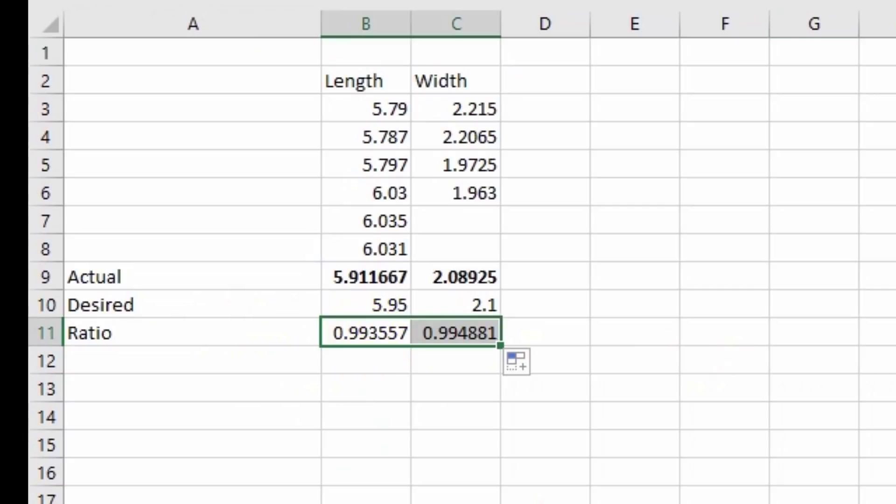
Format the ratios in B11:C11 as percentages with two decimal places
key("ctrl+shift+5")
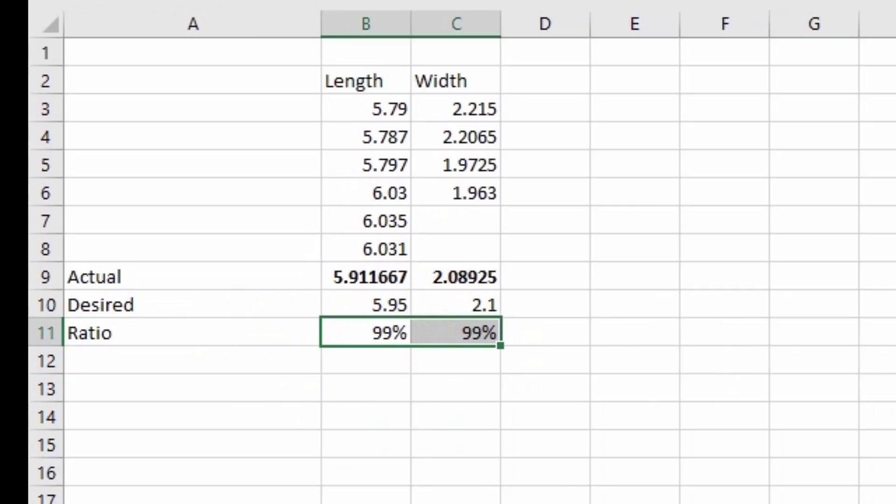
key("alt+h")
key("0")
key("alt+h")
key("0")
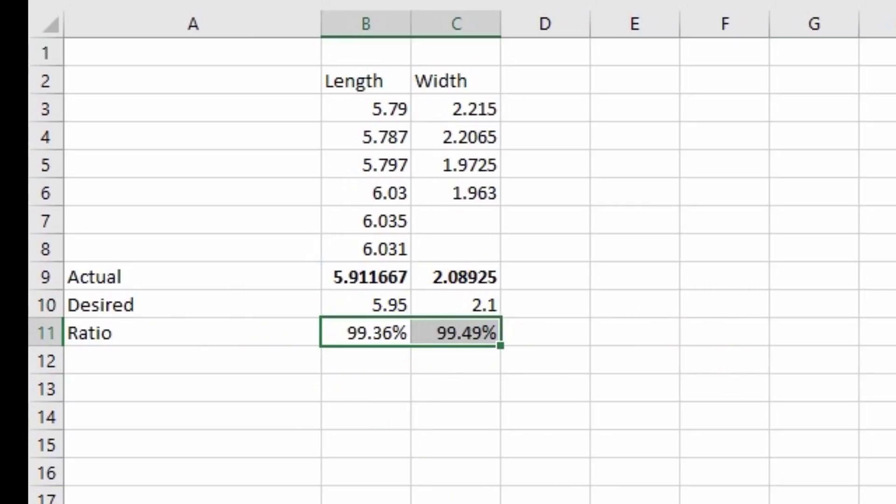
left_click(446, 422)
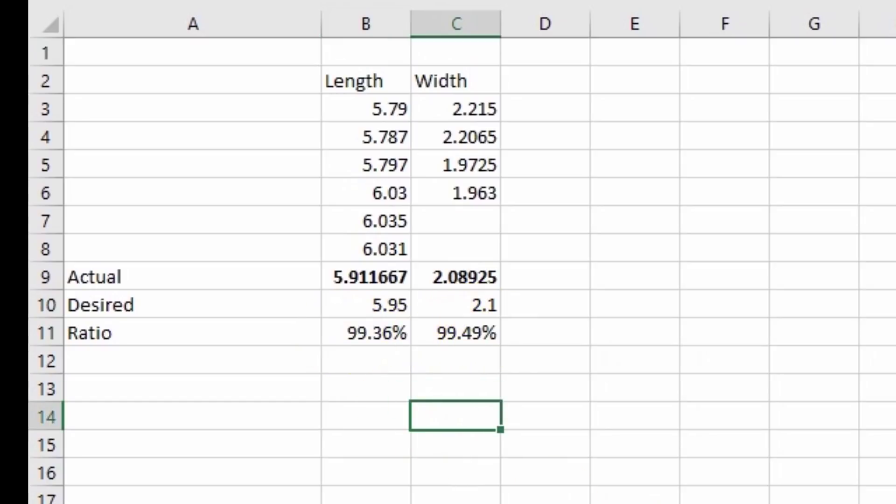
Make the length and width ratios in B11:C11 bold
left_click(490, 331)
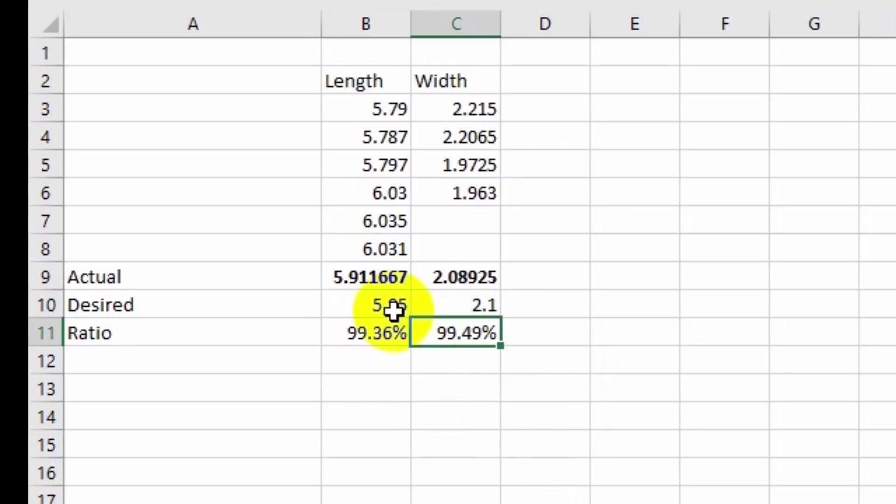
left_click(358, 334)
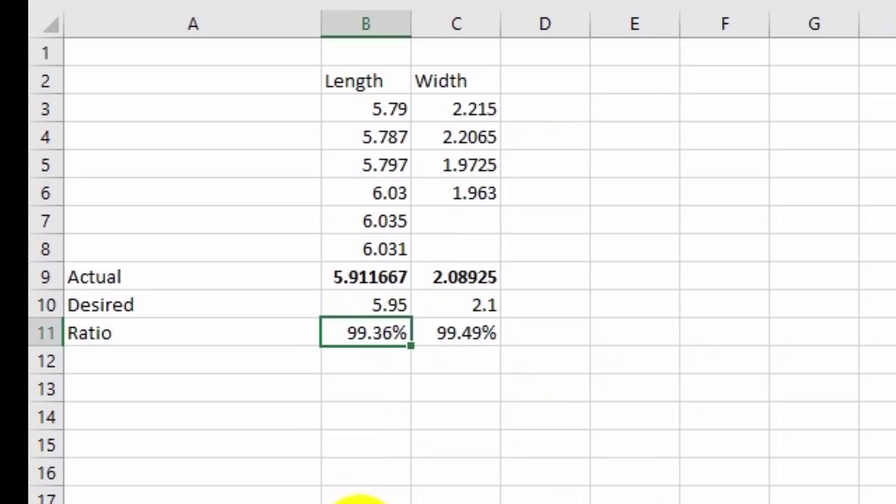
left_click(430, 481)
left_click_drag(358, 335, 422, 343)
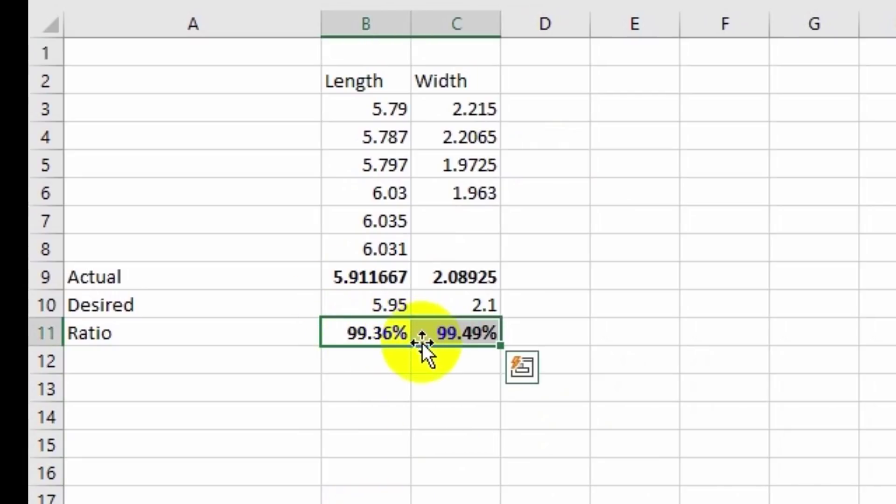
Average the two ratios in cell D11 with the formula =AVERAGE(B11:C11)
left_click(559, 336)
type("=Aver")
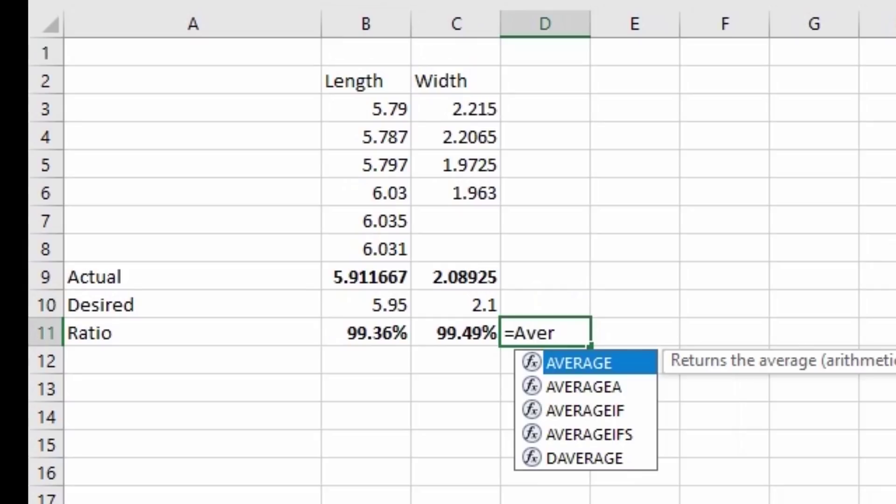
key("Return")
left_click(540, 331)
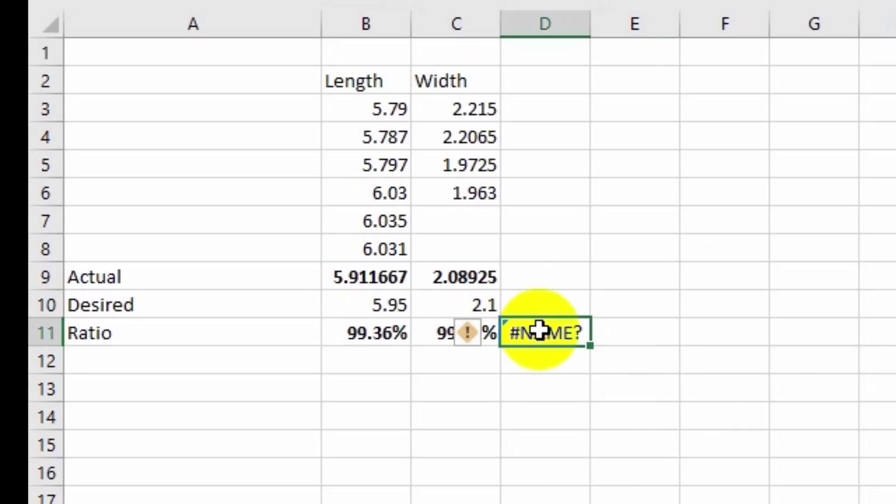
key("F2")
key("BackSpace")
key("BackSpace")
type("ERG")
key("BackSpace")
type("AGE(")
left_click(363, 334)
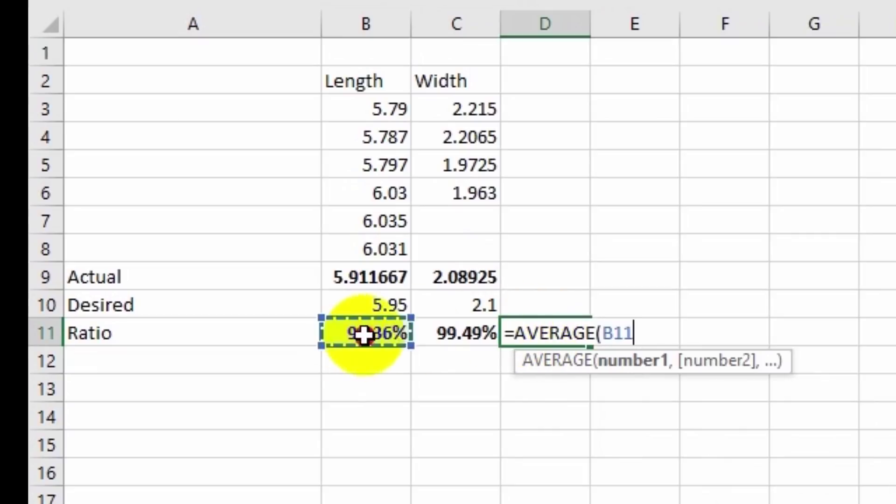
left_click_drag(364, 335, 441, 333)
type(")")
key("Return")
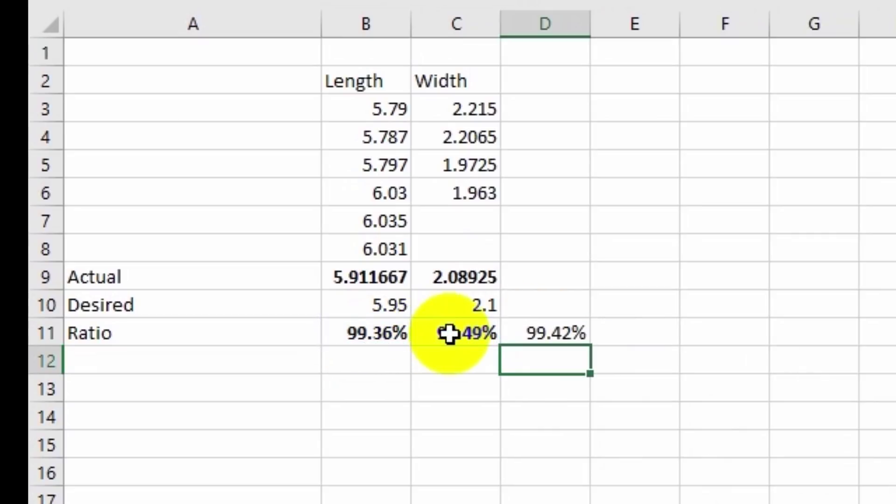
Calculate the shrinkage in cell E11 with the formula =1-D11
left_click(653, 330)
type("=")
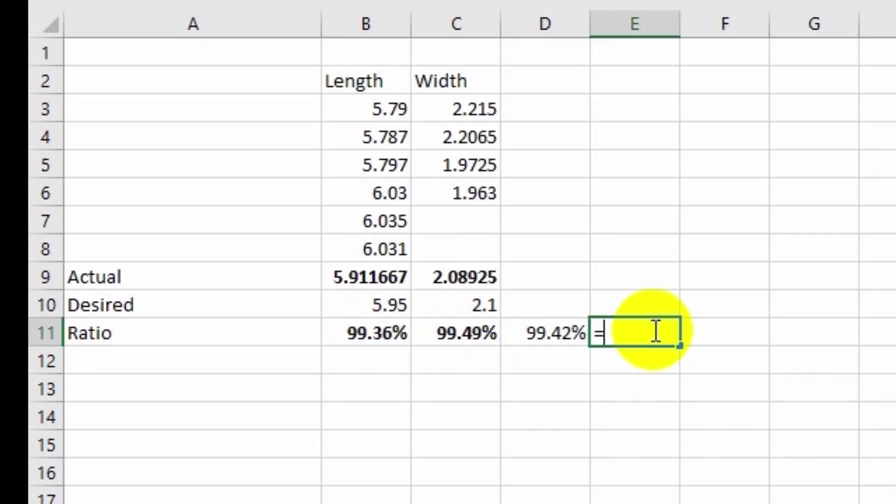
type("1-")
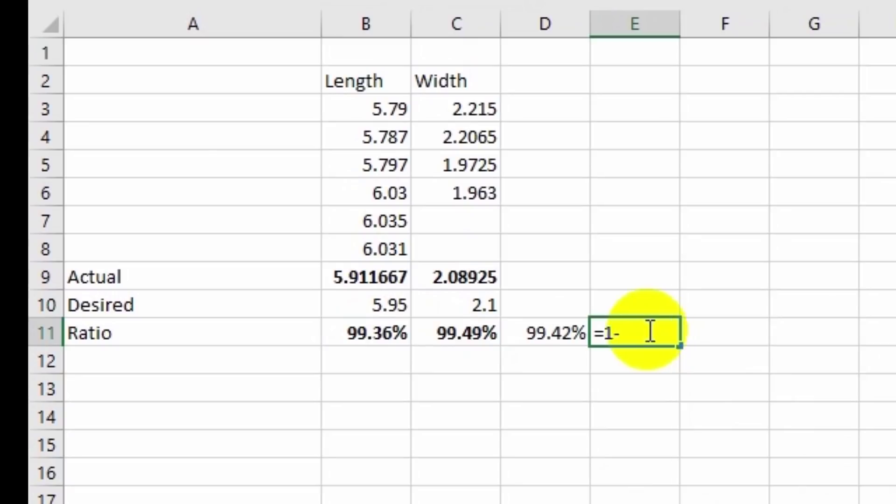
left_click(576, 327)
key("Return")
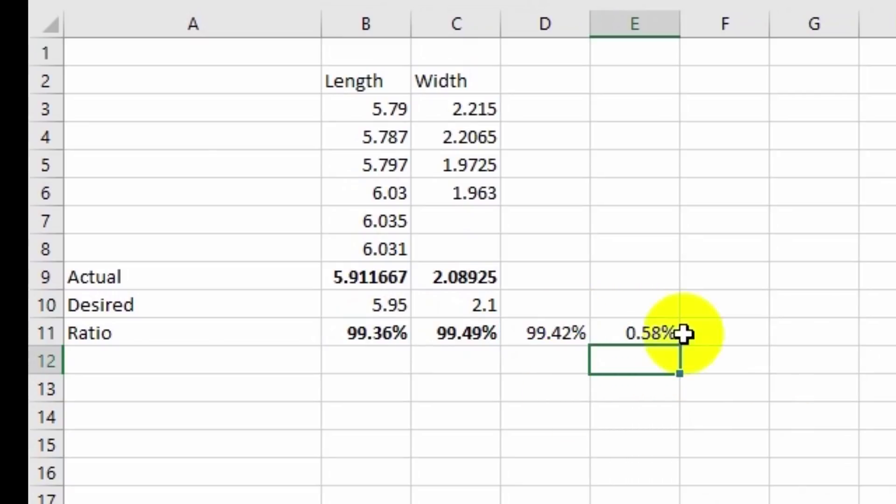
Enter the rounded shrinkage value 0.5% in cell E13, below the calculated shrinkage
left_click(654, 335)
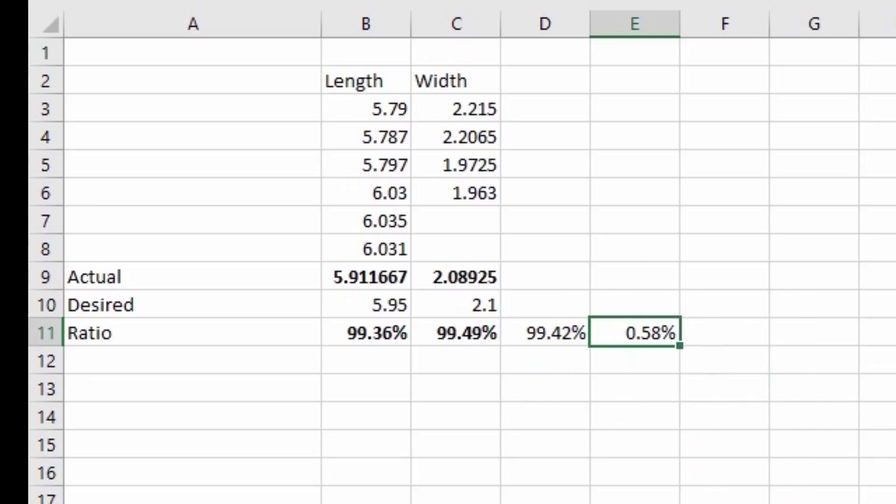
left_click(646, 390)
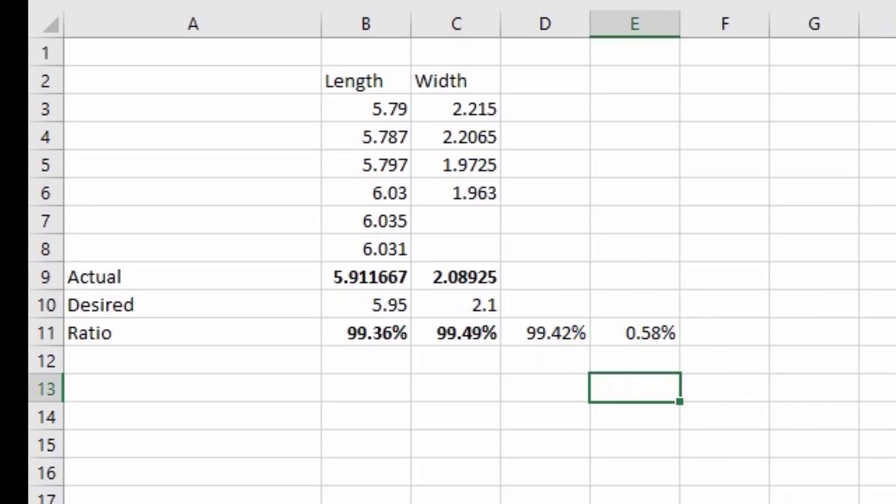
type("0.5%")
key("Return")
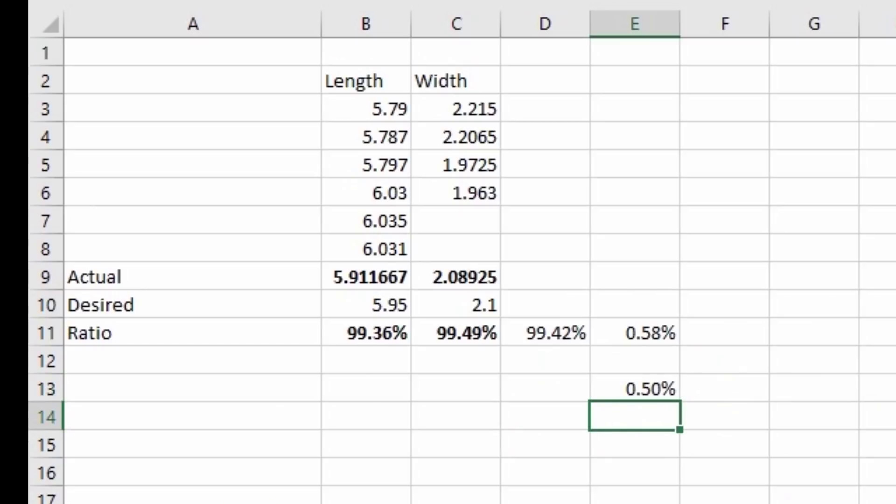
left_click(659, 390)
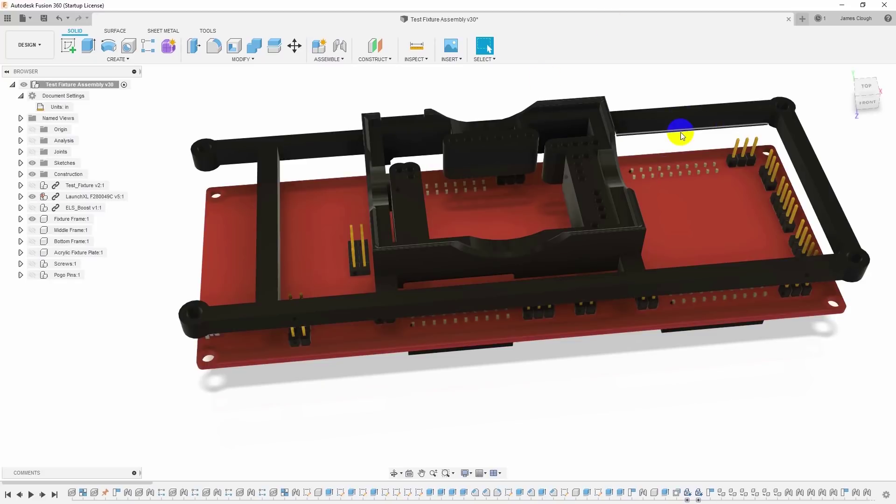
Switch to Fusion 360 and send the black fixture frame body to Simplify3D for 3D printing
left_click(24, 18)
left_click(50, 117)
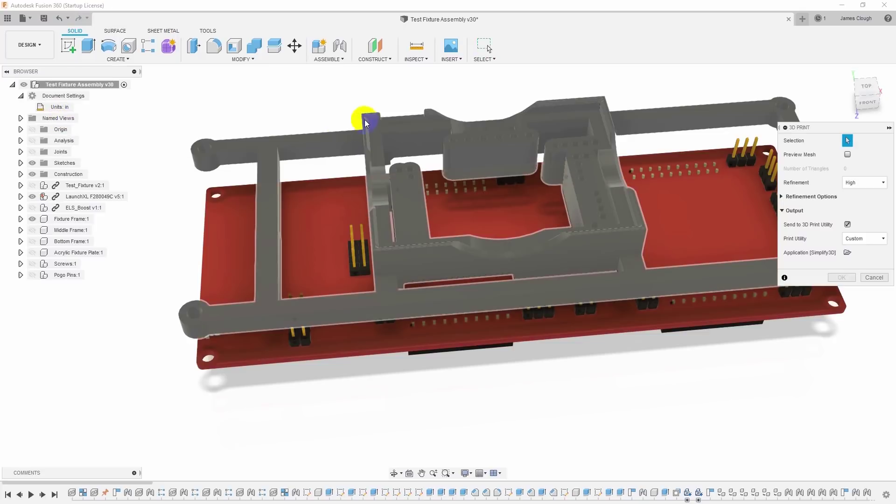
left_click(410, 128)
left_click(841, 277)
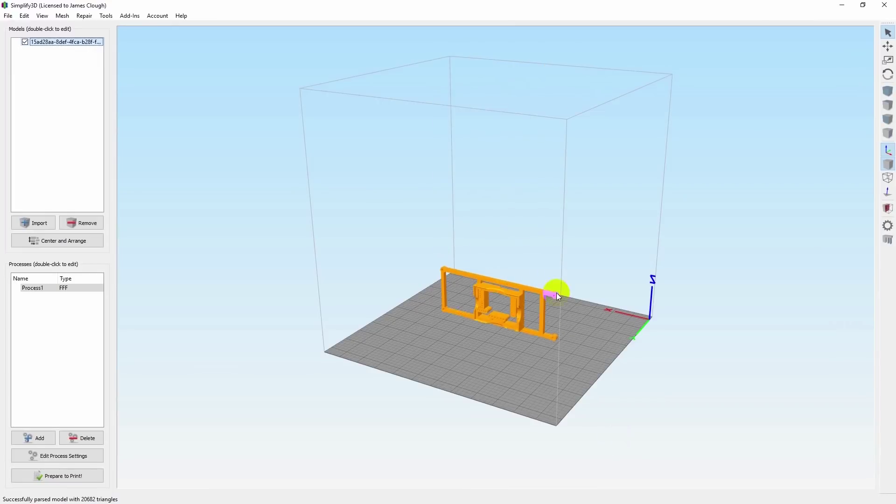
Lay the upright frame flat by placing its large underside surface on the print bed
left_click(537, 335)
left_click_drag(537, 335, 495, 314)
scroll(480, 318, "up", 5)
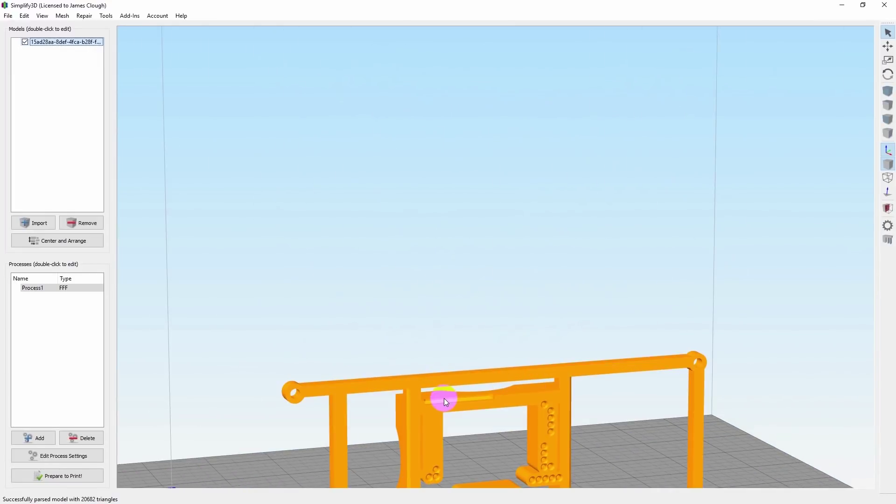
left_click(416, 428)
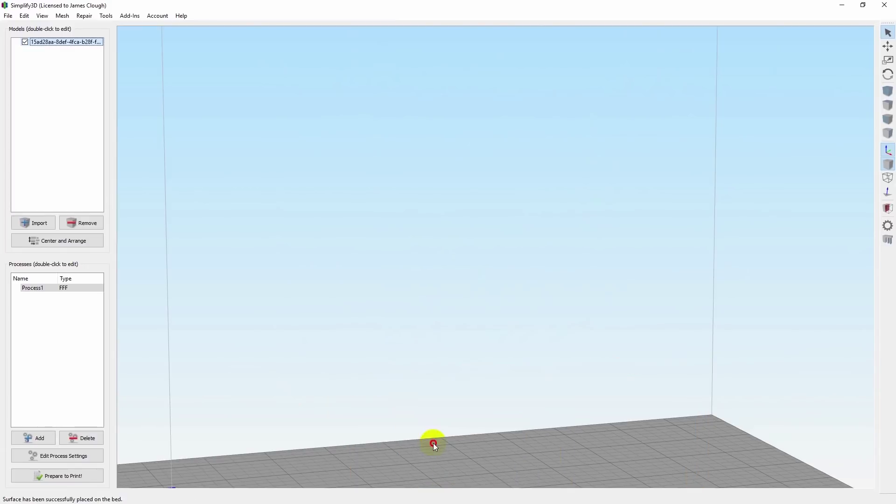
scroll(456, 373, "down", 3)
scroll(455, 357, "down", 5)
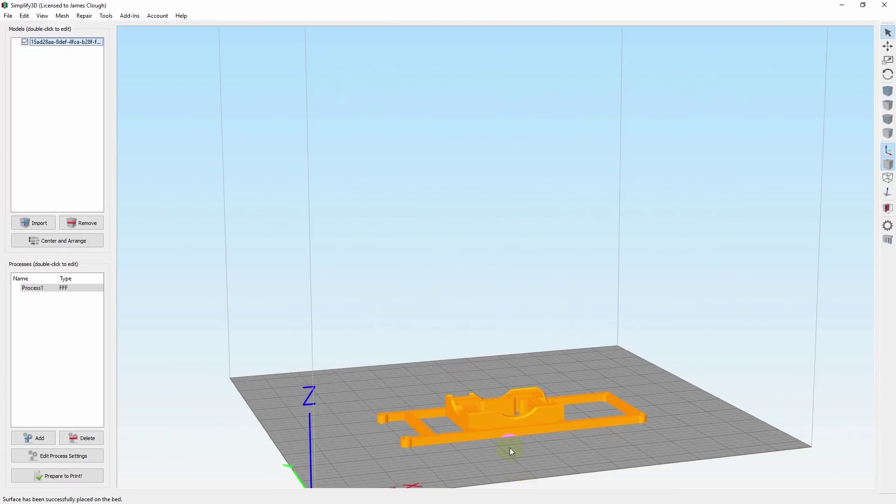
scroll(510, 447, "up", 6)
left_click_drag(510, 448, 506, 141)
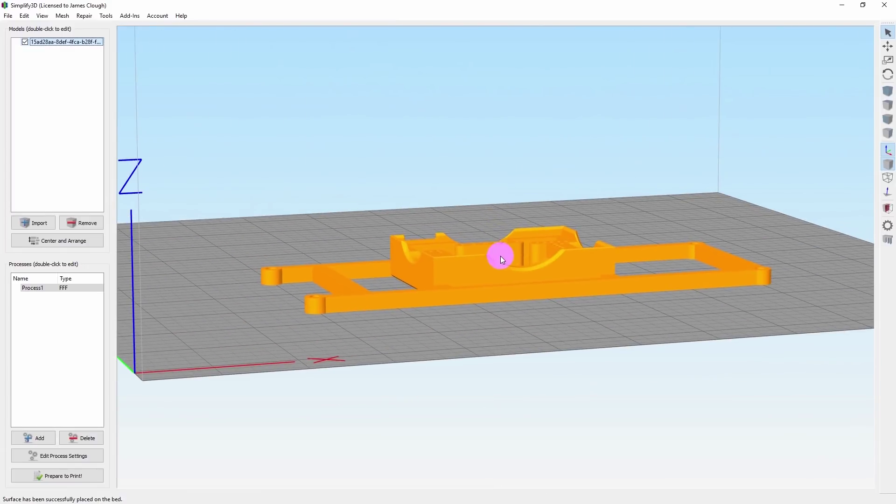
scroll(501, 262, "up", 4)
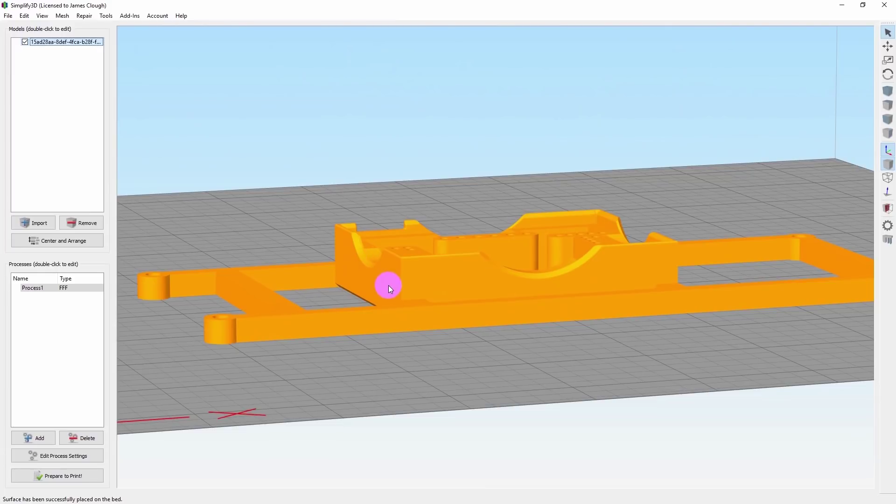
Scale the frame model uniformly to 100.50% in X, Y and Z to compensate for shrinkage
double_click(389, 284)
left_click_drag(280, 346, 323, 326)
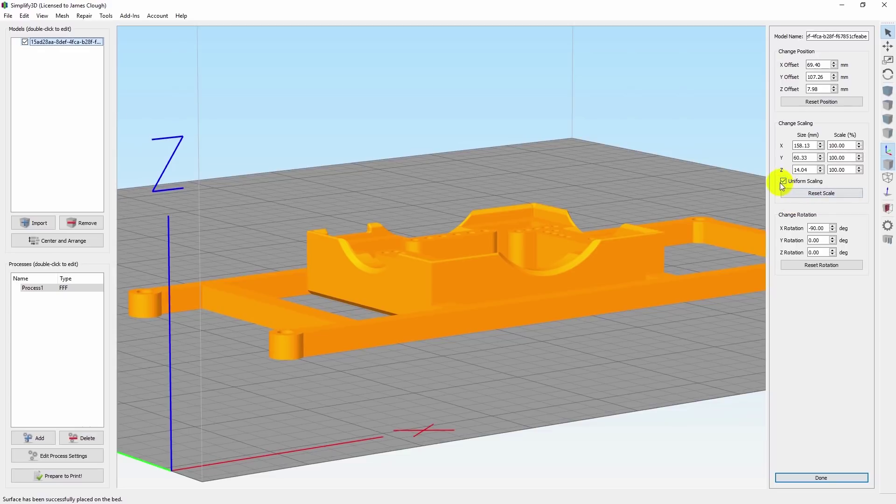
left_click(849, 147)
double_click(848, 147)
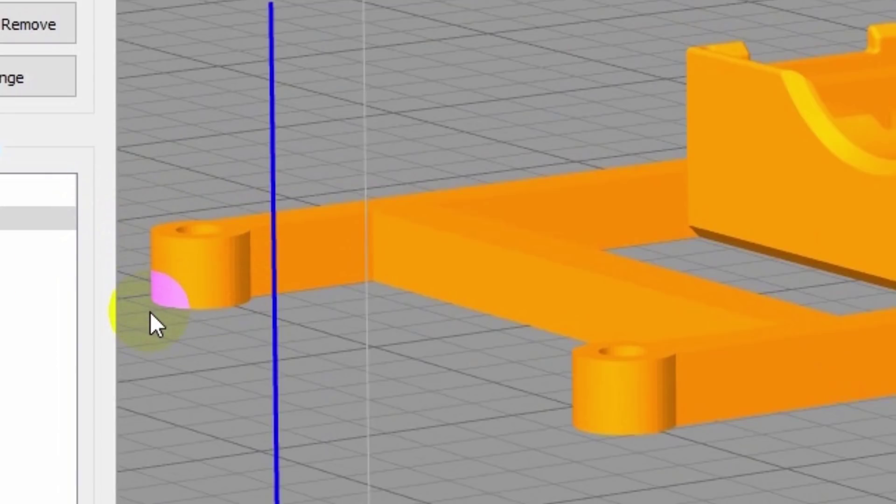
key("Return")
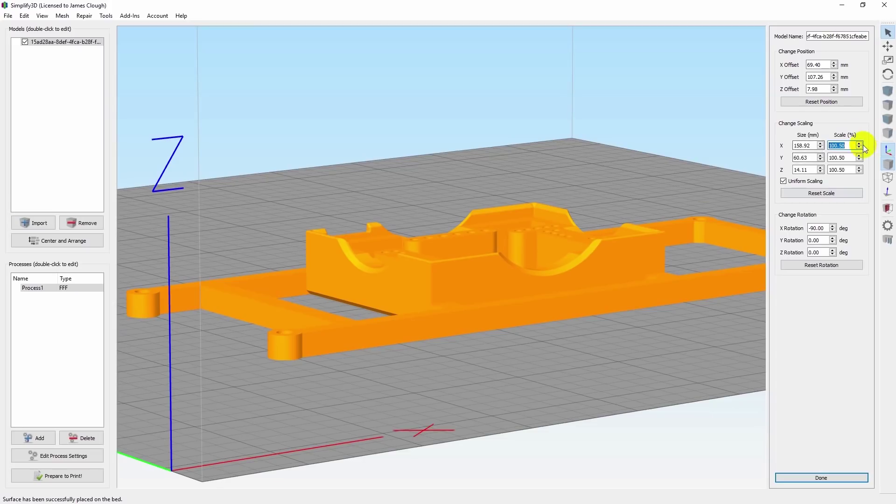
double_click(849, 145)
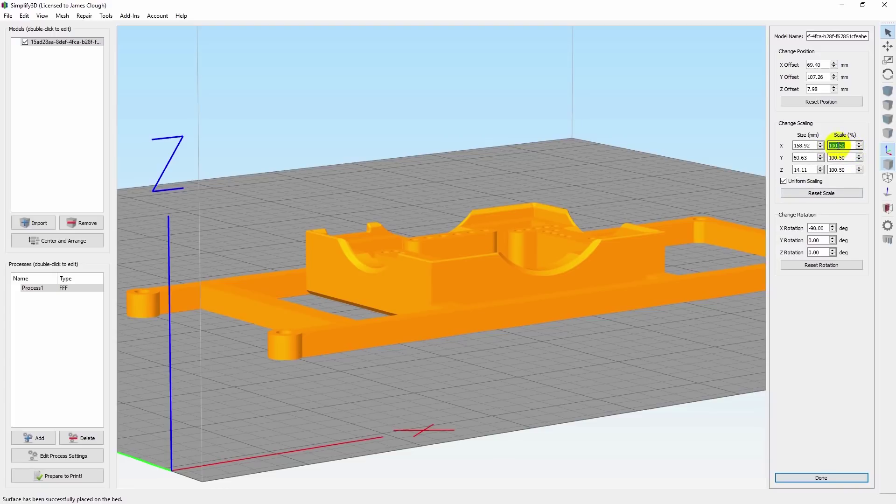
Center and arrange the scaled frame on the bed and prepare its toolpaths for print preview
left_click(70, 241)
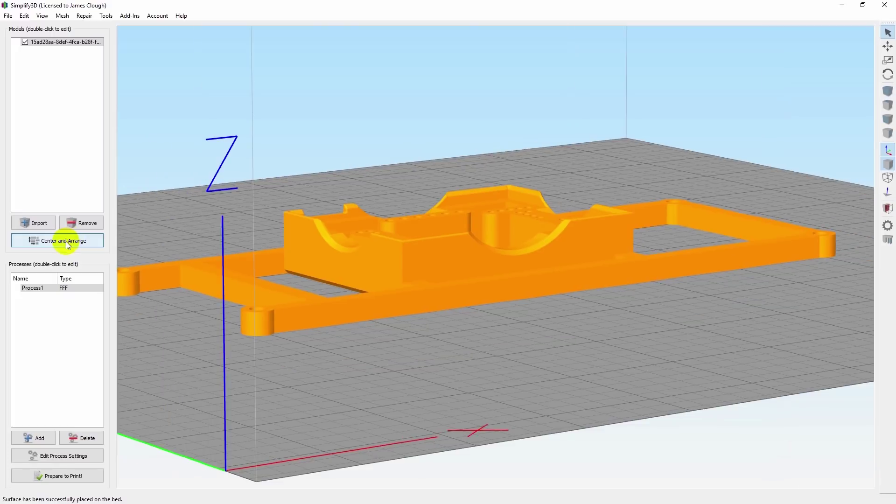
left_click(41, 481)
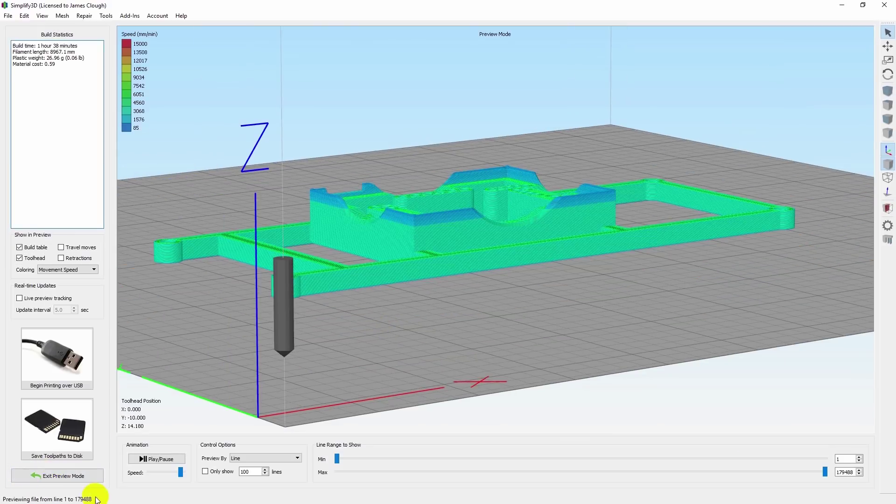
Examine the frame's infill and upper layers around the corner boss by limiting the previewed line range, and exit the preview
left_click_drag(823, 472, 537, 472)
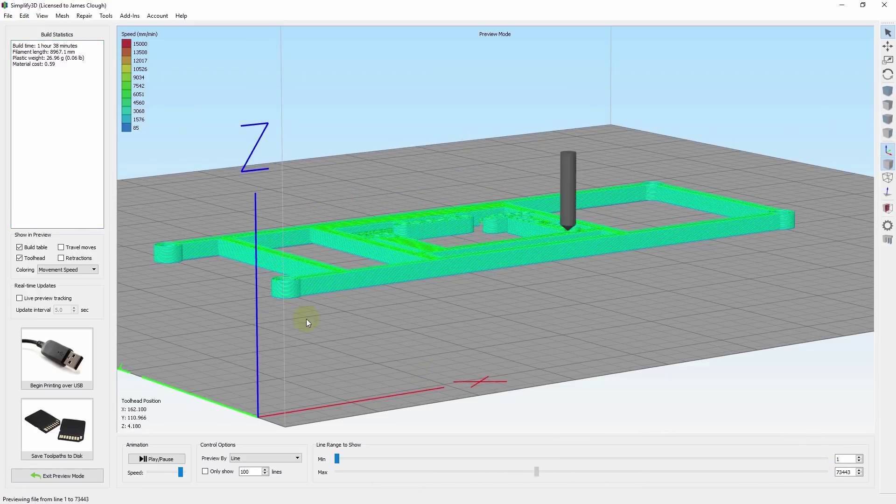
scroll(293, 291, "up", 5)
left_click_drag(283, 323, 627, 174)
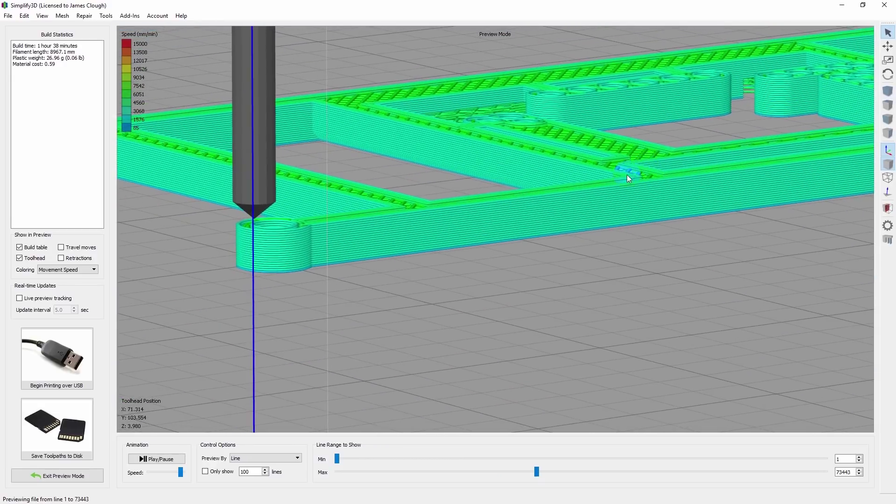
scroll(267, 262, "up", 3)
left_click_drag(267, 273, 351, 355)
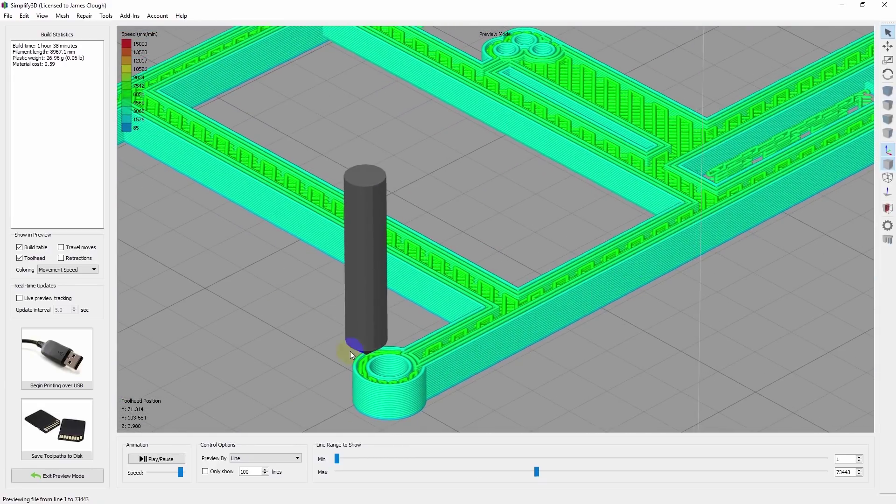
left_click_drag(537, 474, 580, 472)
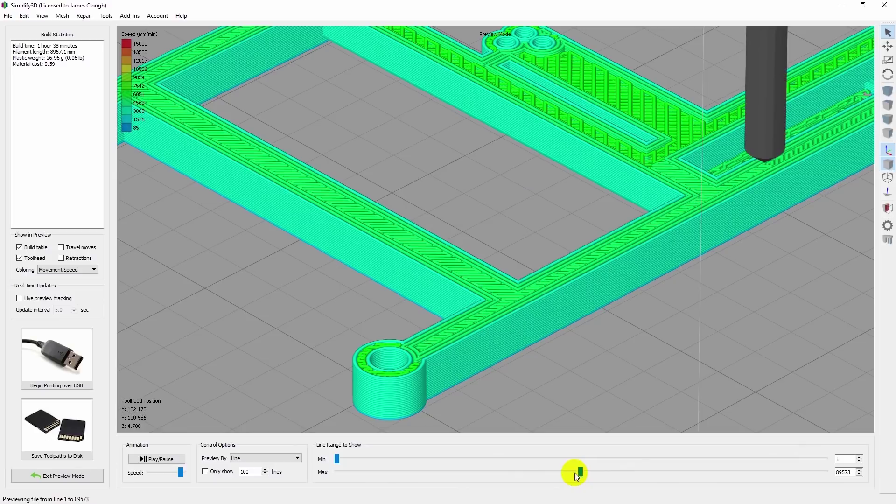
left_click(72, 479)
scroll(477, 199, "up", 2)
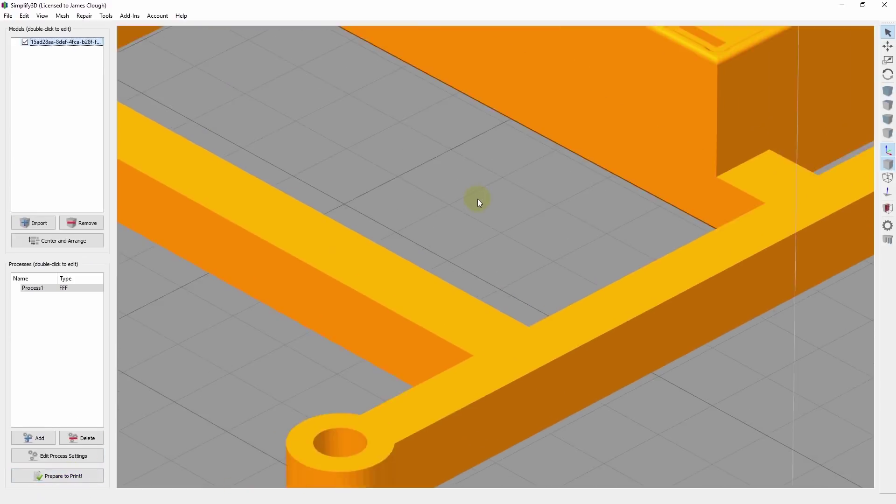
scroll(477, 201, "down", 6)
scroll(478, 200, "down", 1)
left_click_drag(635, 105, 526, 204)
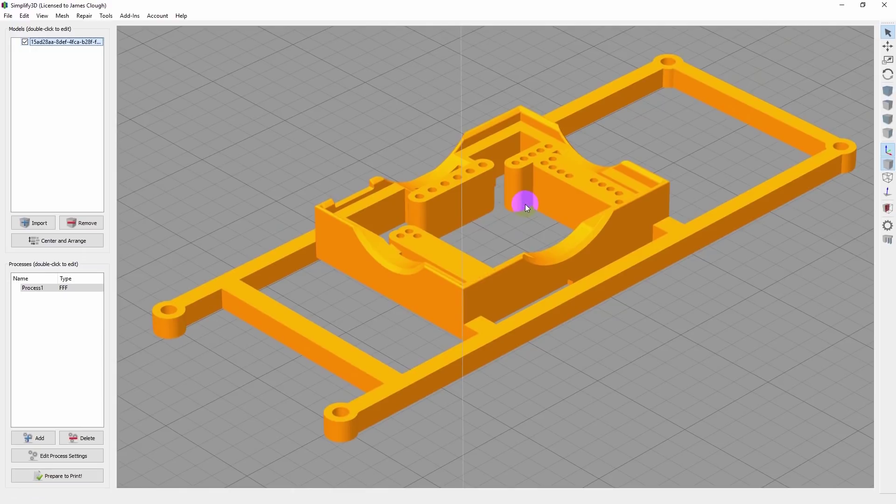